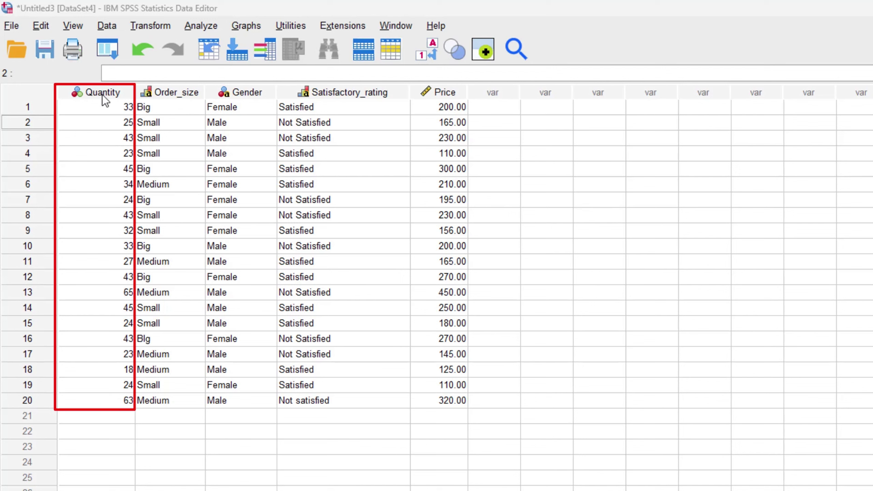
Open the Ordinal Regression dialog from the Analyze > Regression menu.
{"action": "mouse_move", "coordinate": [107, 94]}
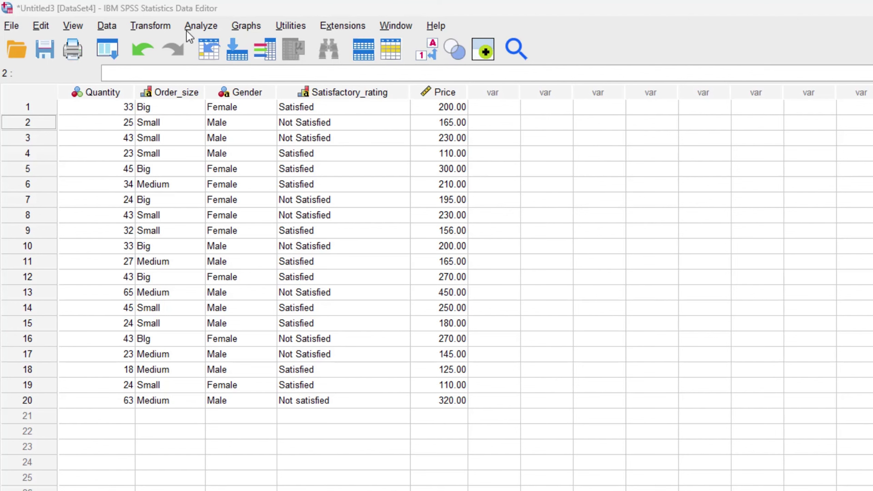
{"action": "left_click", "coordinate": [246, 26]}
{"action": "mouse_move", "coordinate": [210, 27]}
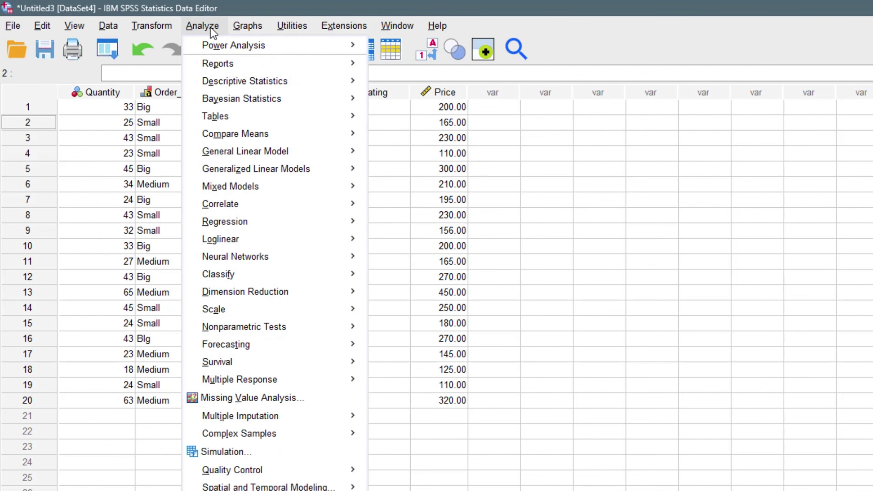
{"action": "mouse_move", "coordinate": [245, 221]}
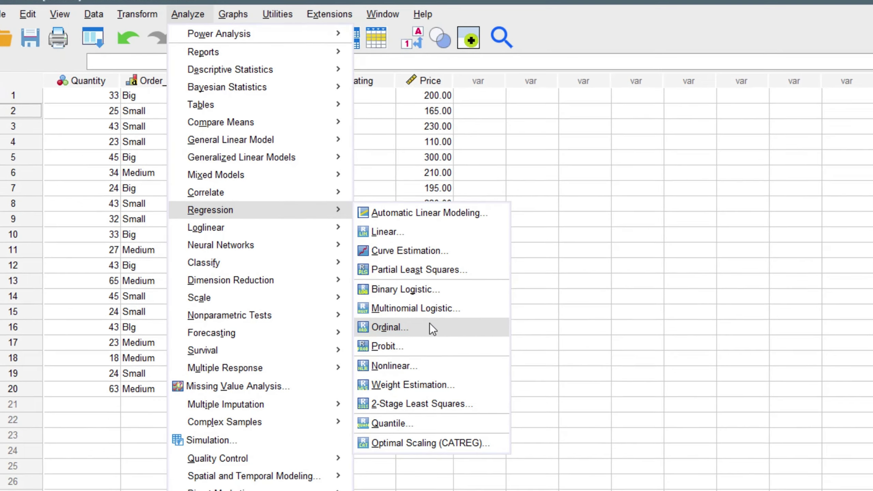
{"action": "left_click", "coordinate": [445, 337]}
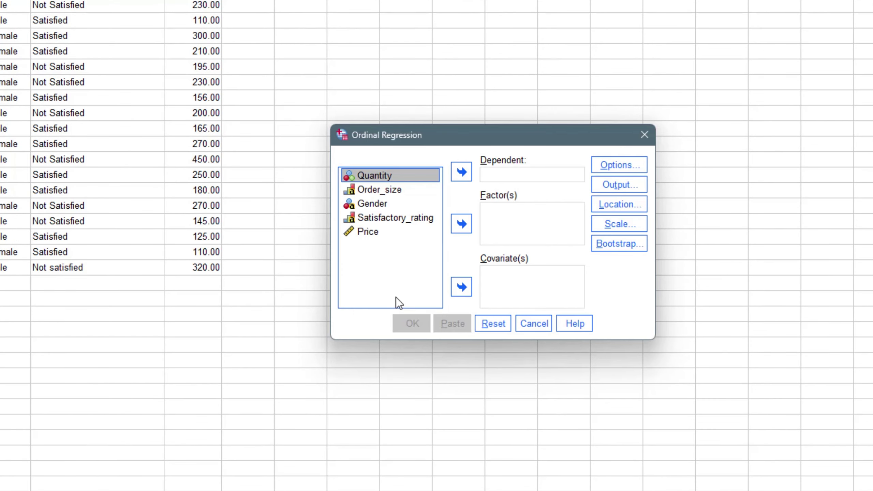
Assign Order_size as dependent, Gender and Satisfactory_rating as factors, and Price as covariate.
{"action": "left_click", "coordinate": [382, 192]}
{"action": "left_click", "coordinate": [463, 173]}
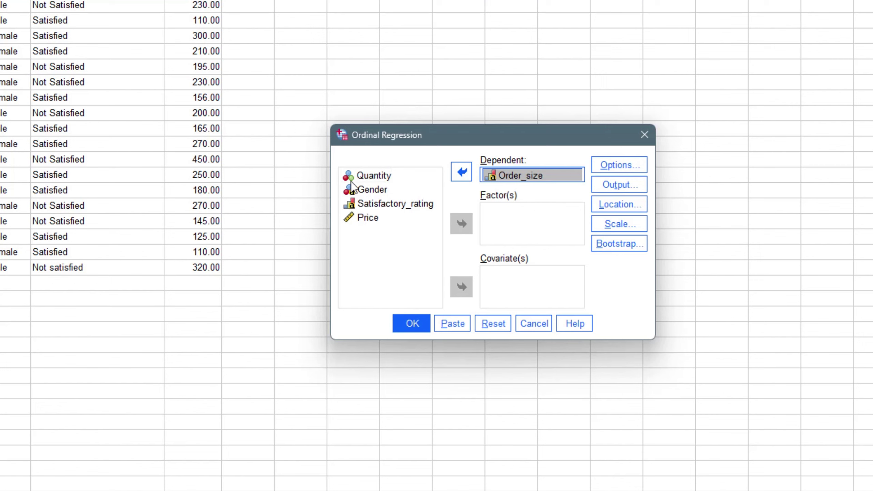
{"action": "left_click", "coordinate": [364, 190]}
{"action": "left_click", "coordinate": [470, 232]}
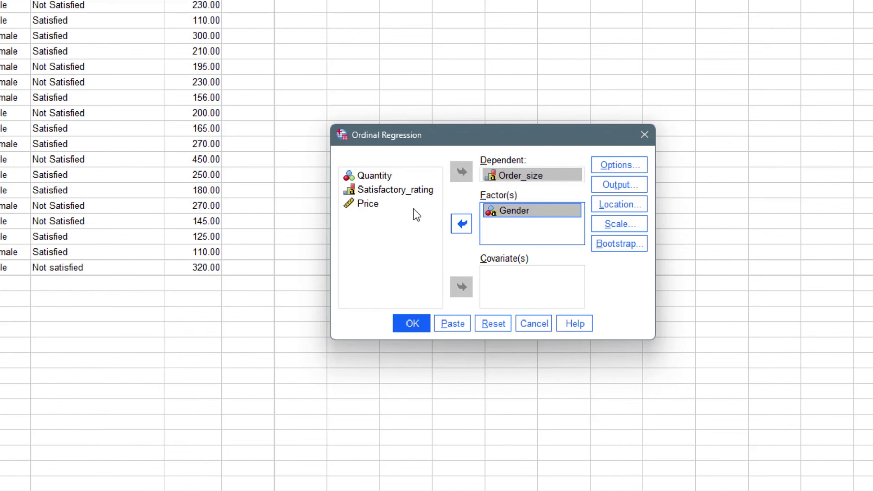
{"action": "left_click", "coordinate": [395, 193]}
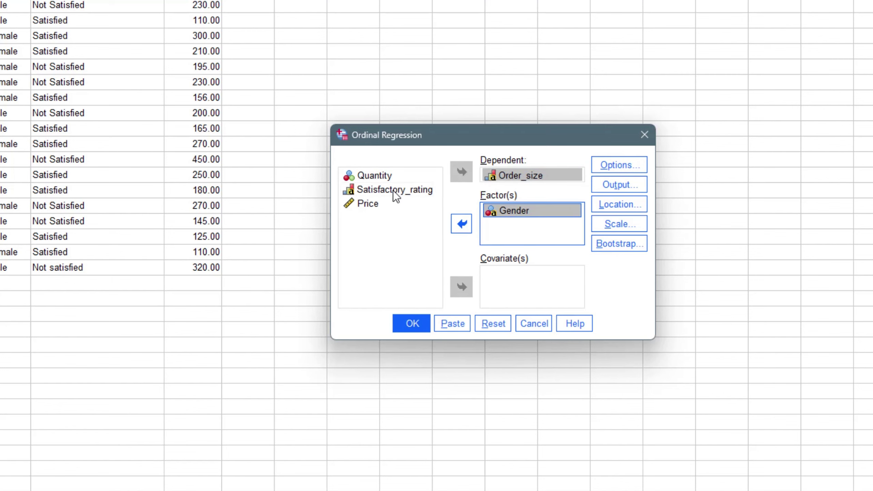
{"action": "left_click", "coordinate": [462, 224]}
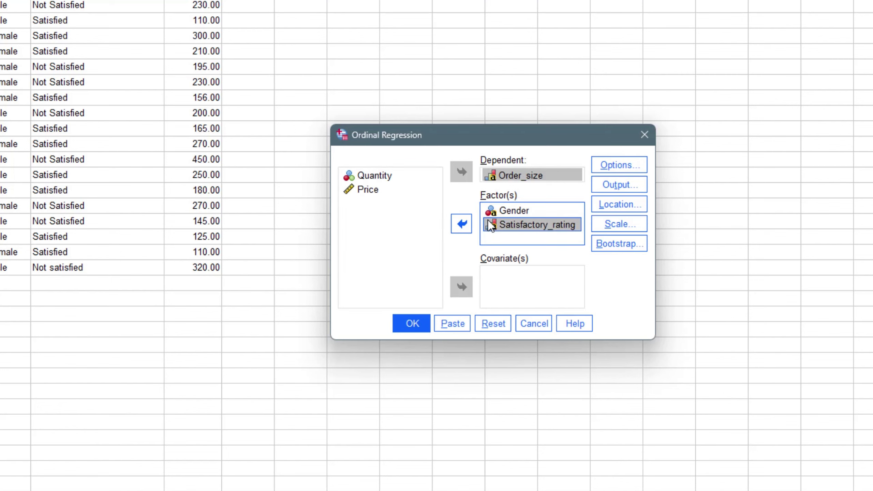
{"action": "left_click", "coordinate": [372, 189]}
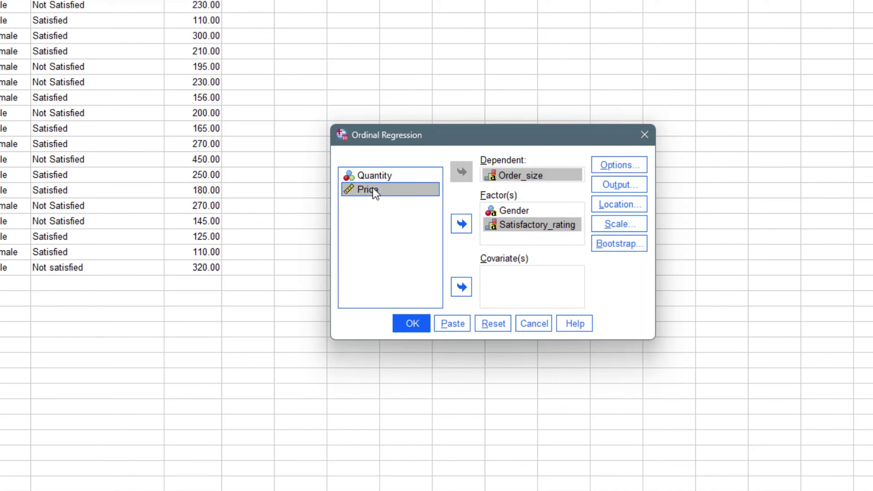
{"action": "left_click", "coordinate": [462, 287]}
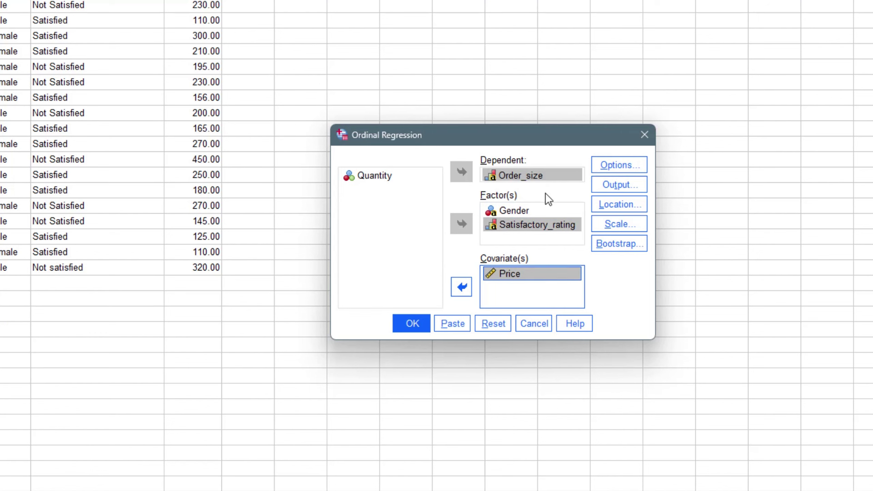
{"action": "left_click", "coordinate": [622, 168]}
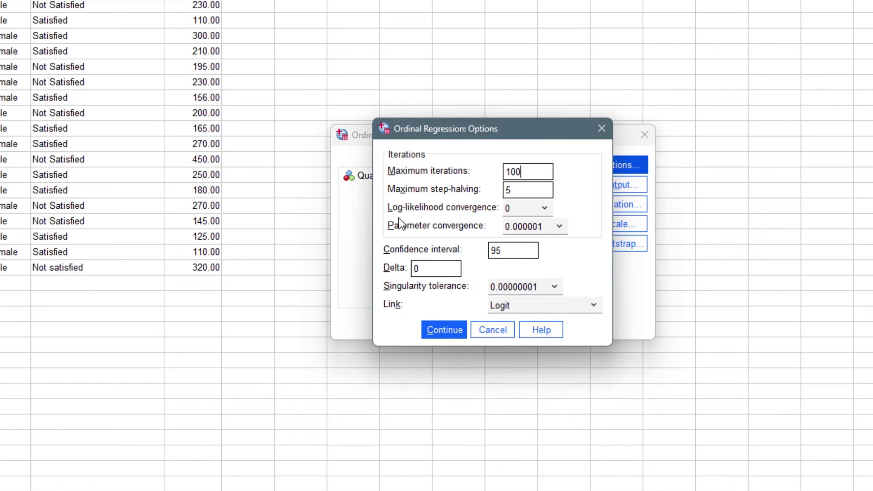
Leave Options unchanged and accept Output with goodness-of-fit, summary statistics and parameter estimates.
{"action": "left_click", "coordinate": [602, 128]}
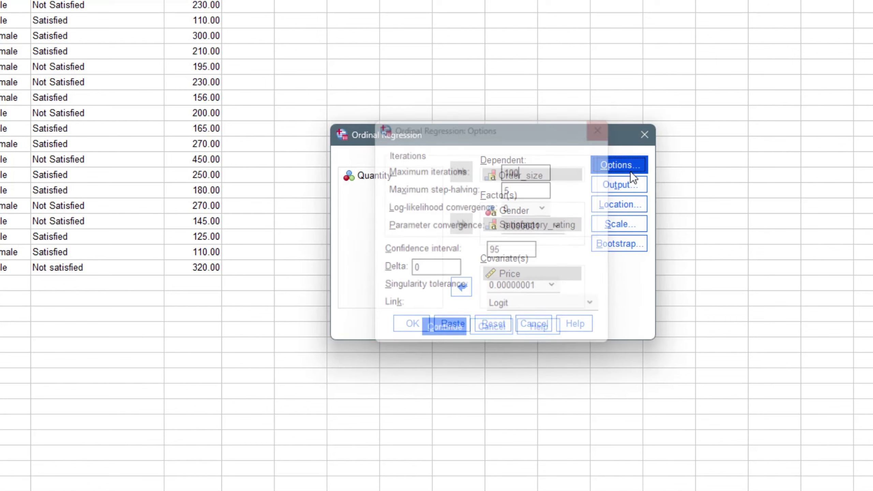
{"action": "left_click", "coordinate": [629, 190]}
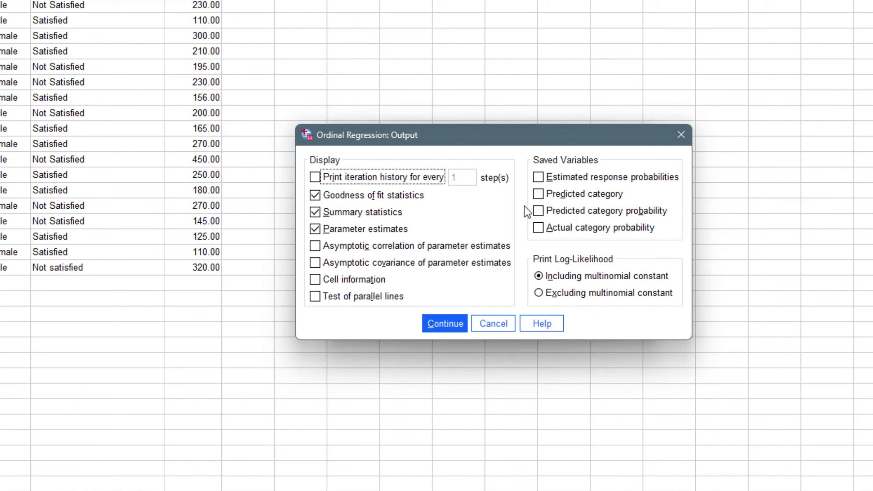
{"action": "left_click", "coordinate": [449, 324]}
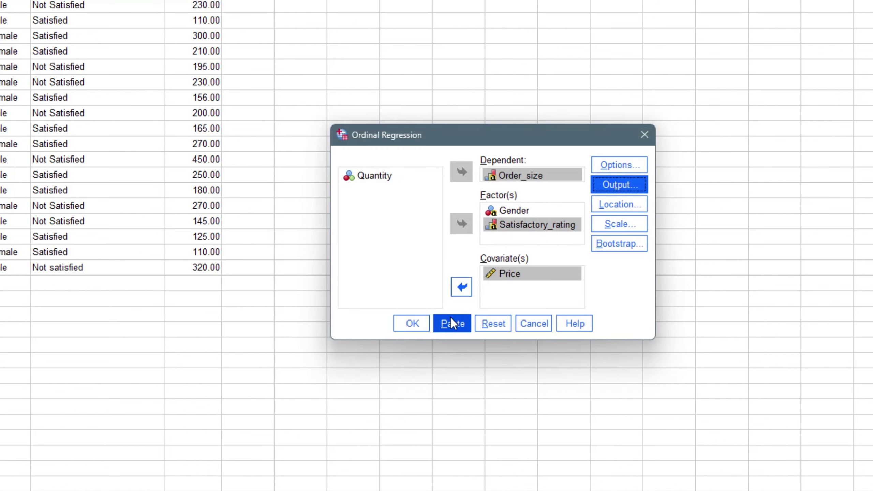
Run the ordinal regression, giving Pearson goodness-of-fit chi-square 38.332, df 35, Sig. .321.
{"action": "left_click", "coordinate": [412, 323]}
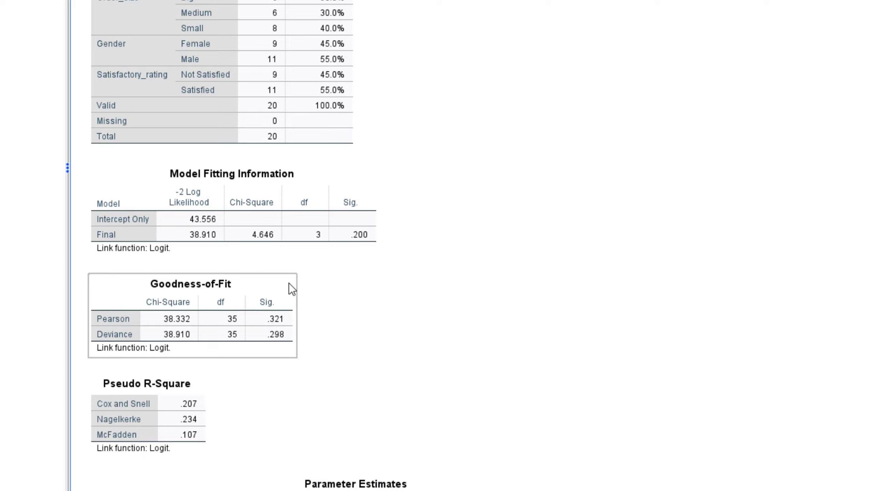
{"action": "scroll", "coordinate": [325, 315], "scroll_direction": "down", "scroll_amount": 3}
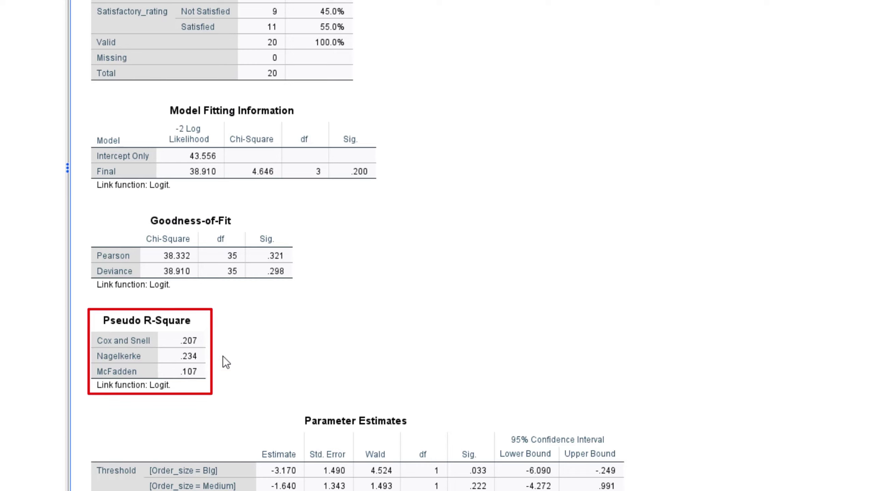
{"action": "left_click", "coordinate": [213, 291]}
{"action": "scroll", "coordinate": [419, 322], "scroll_direction": "down", "scroll_amount": 3}
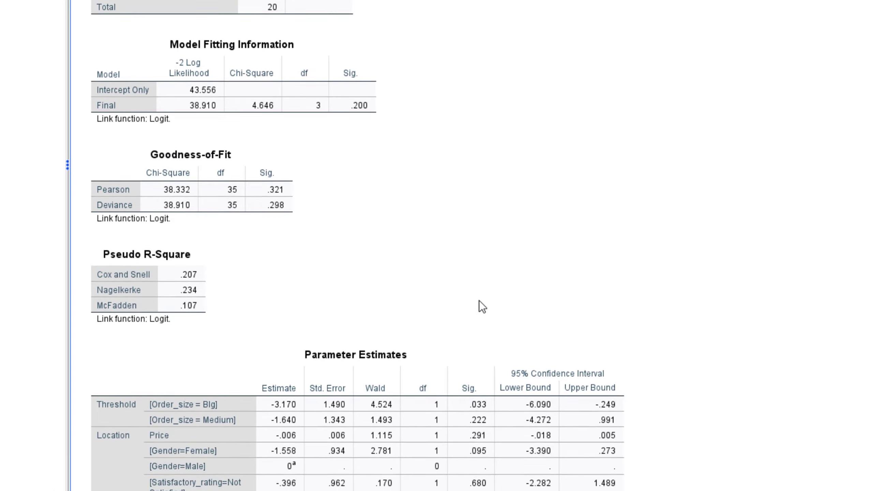
{"action": "scroll", "coordinate": [395, 302], "scroll_direction": "down", "scroll_amount": 5}
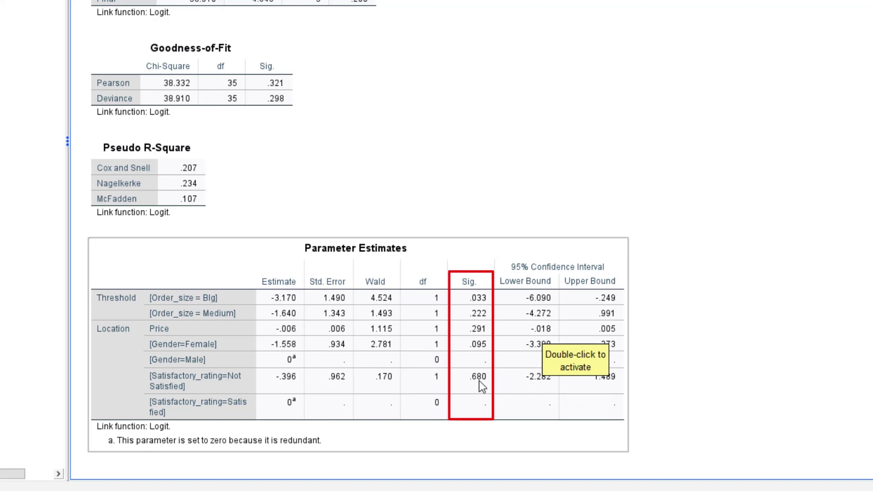
{"action": "left_click", "coordinate": [384, 160]}
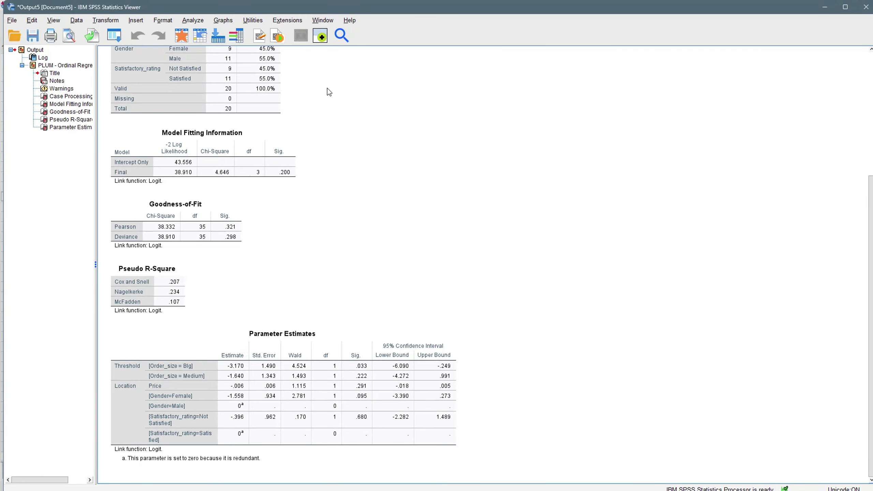
Reopen Ordinal Regression, add Quantity as a second covariate beside Price, and run it.
{"action": "left_click", "coordinate": [198, 23]}
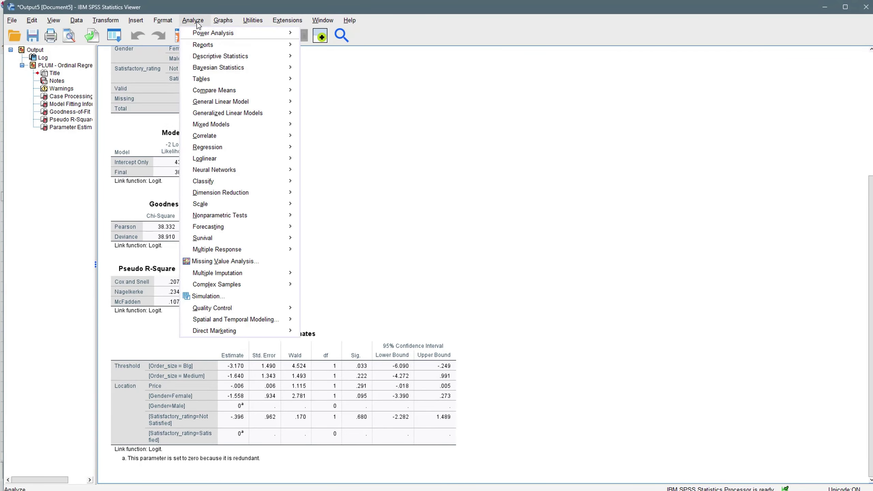
{"action": "mouse_move", "coordinate": [229, 149]}
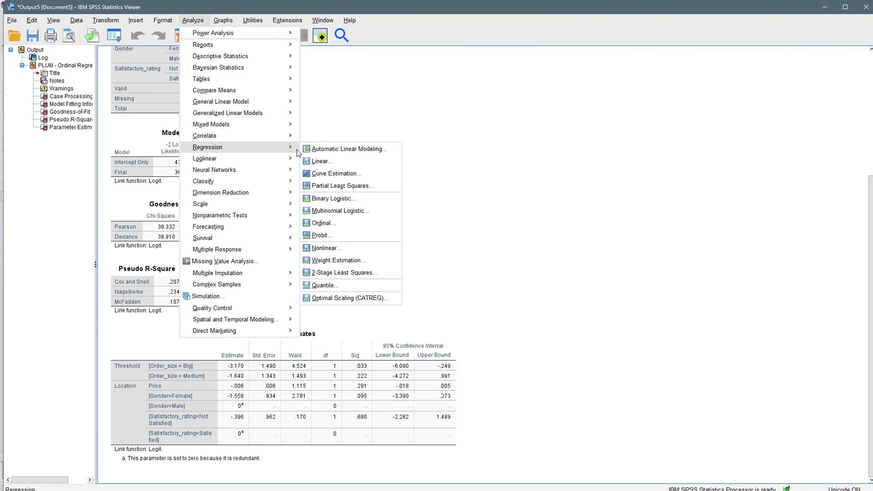
{"action": "left_click", "coordinate": [323, 223]}
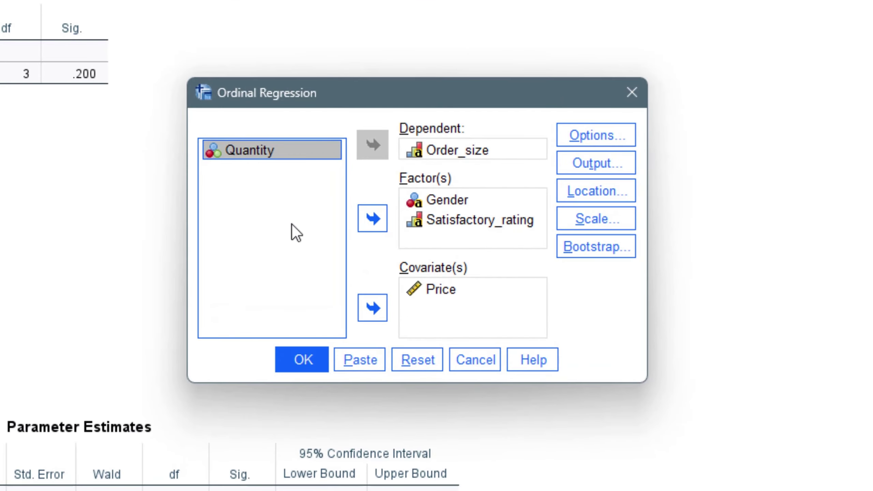
{"action": "left_click", "coordinate": [369, 307]}
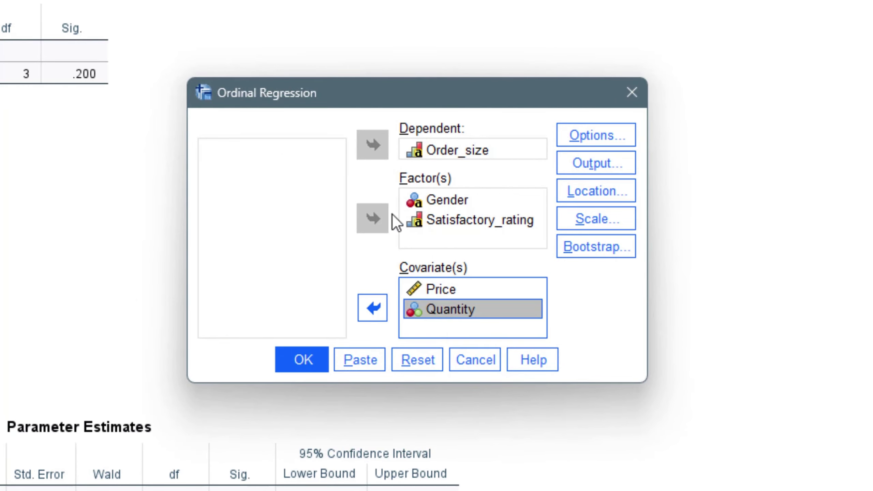
{"action": "left_click", "coordinate": [305, 354]}
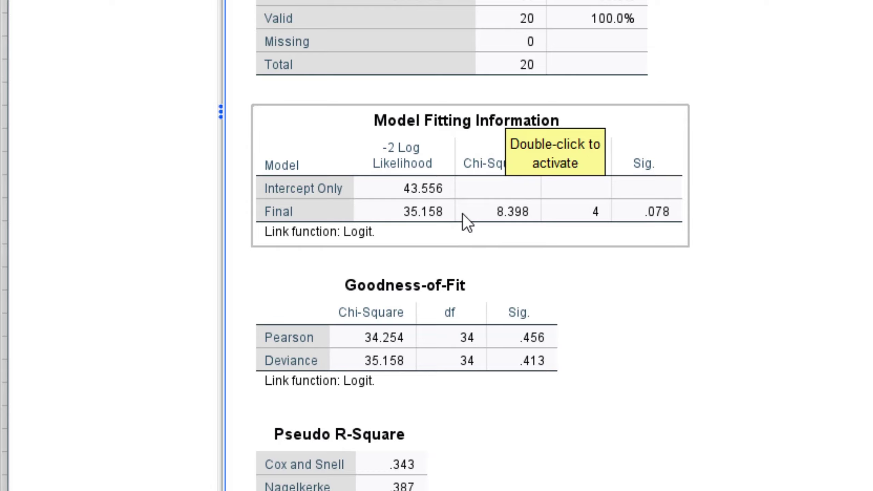
Compare both models' Model Fitting, Goodness-of-Fit and Pseudo R-Square tables (new Nagelkerke .387).
{"action": "scroll", "coordinate": [506, 149], "scroll_direction": "up", "scroll_amount": 3}
{"action": "scroll", "coordinate": [506, 149], "scroll_direction": "up", "scroll_amount": 3}
{"action": "scroll", "coordinate": [505, 148], "scroll_direction": "down", "scroll_amount": 20}
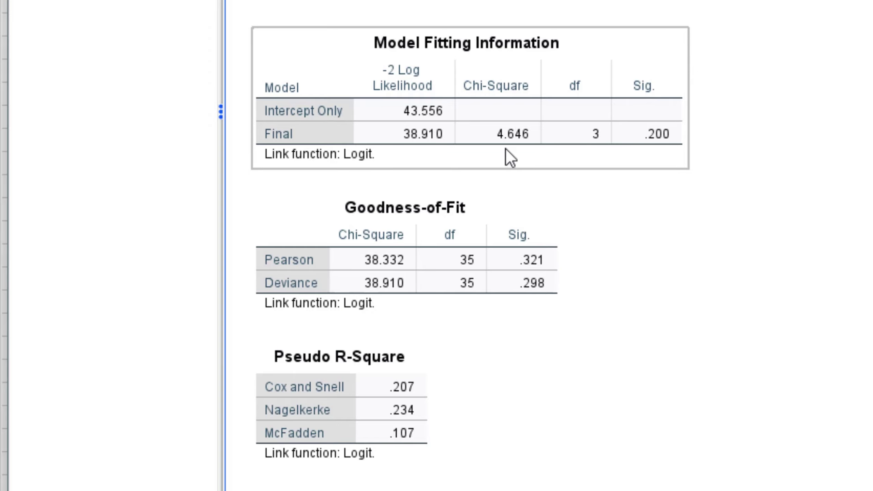
{"action": "scroll", "coordinate": [505, 148], "scroll_direction": "down", "scroll_amount": 20}
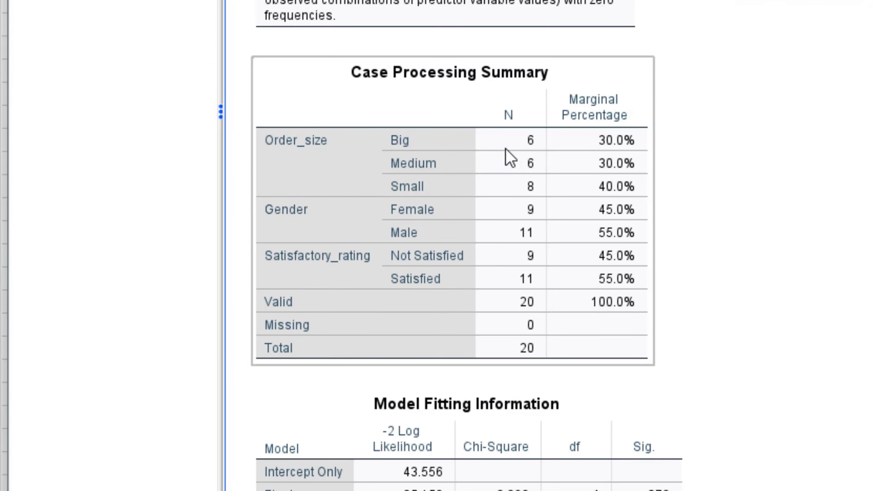
{"action": "scroll", "coordinate": [505, 148], "scroll_direction": "down", "scroll_amount": 6}
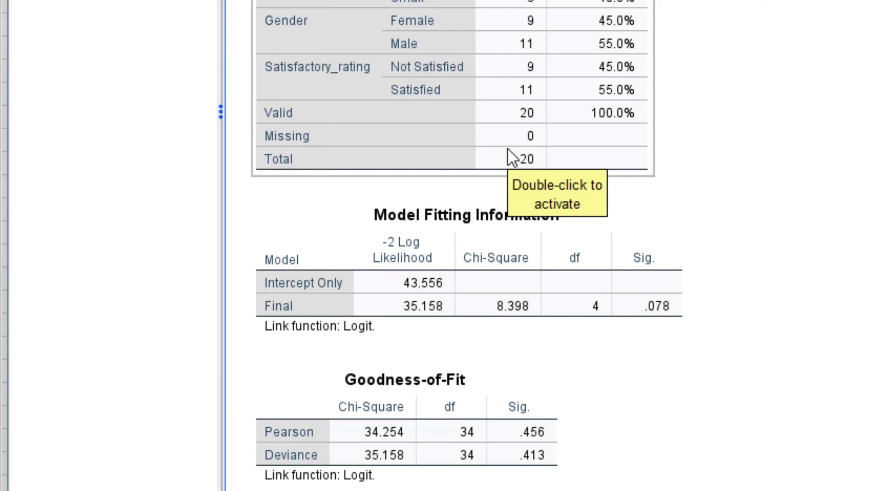
{"action": "scroll", "coordinate": [549, 336], "scroll_direction": "down", "scroll_amount": 3}
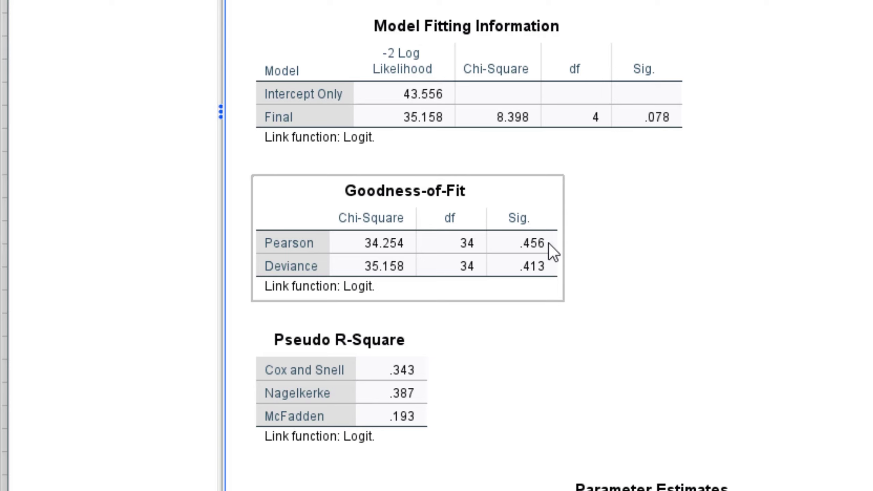
{"action": "scroll", "coordinate": [532, 365], "scroll_direction": "down", "scroll_amount": 5}
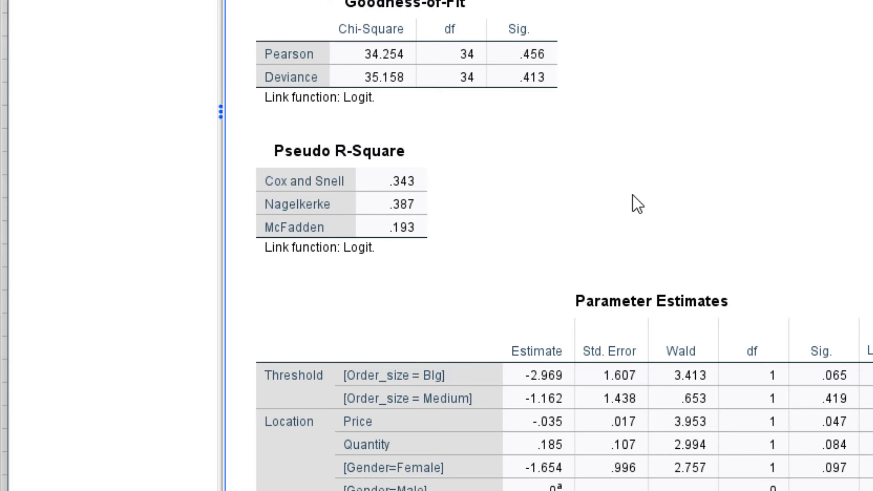
Compare old and new Parameter Estimates, then select the new table showing Price Sig. .047.
{"action": "scroll", "coordinate": [634, 200], "scroll_direction": "up", "scroll_amount": 7}
{"action": "scroll", "coordinate": [635, 203], "scroll_direction": "down", "scroll_amount": 20}
{"action": "scroll", "coordinate": [634, 203], "scroll_direction": "up", "scroll_amount": 5}
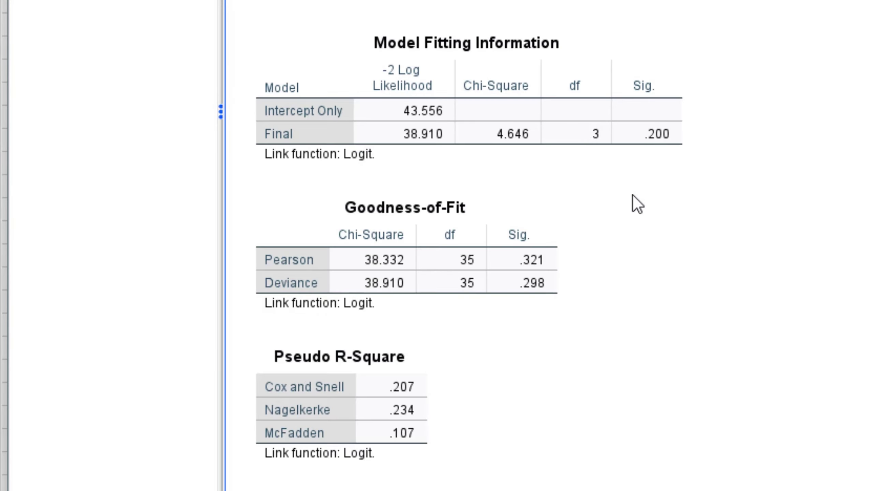
{"action": "scroll", "coordinate": [638, 205], "scroll_direction": "down", "scroll_amount": 18}
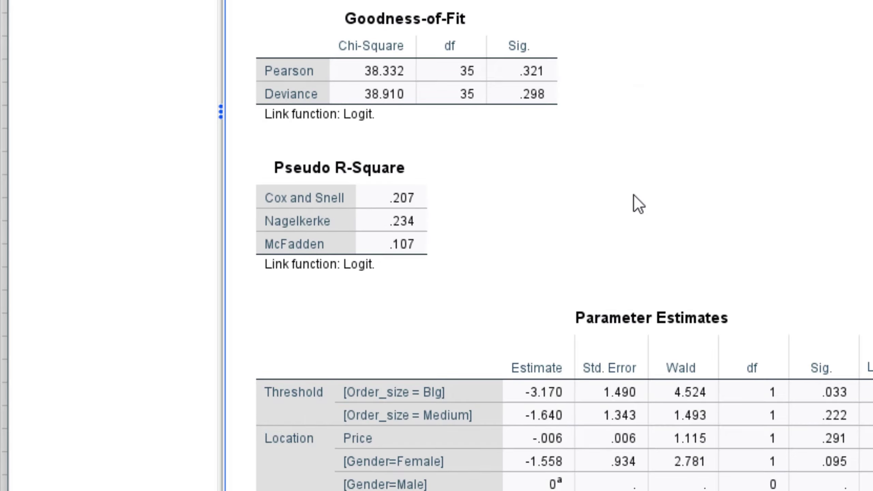
{"action": "scroll", "coordinate": [635, 203], "scroll_direction": "down", "scroll_amount": 18}
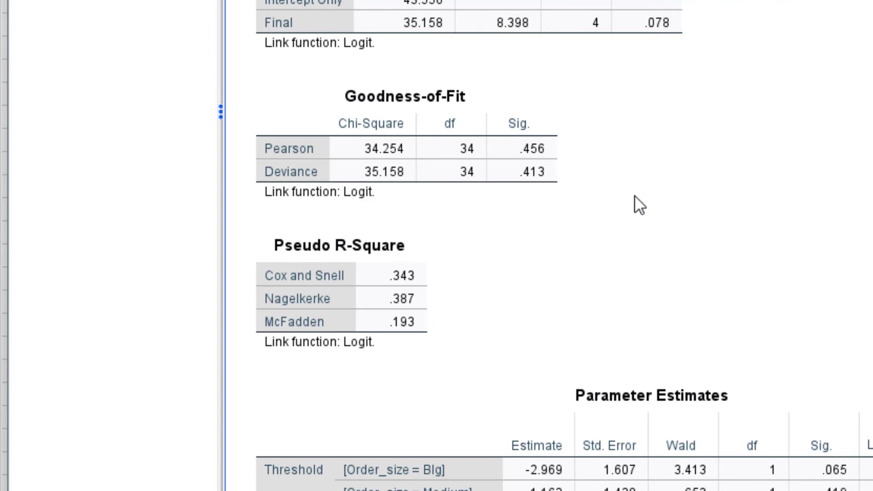
{"action": "scroll", "coordinate": [635, 196], "scroll_direction": "down", "scroll_amount": 4}
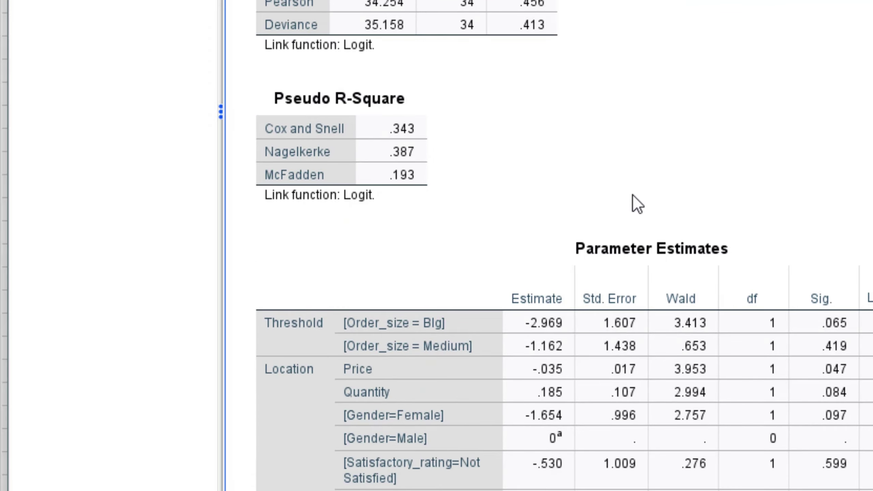
{"action": "left_click", "coordinate": [520, 324]}
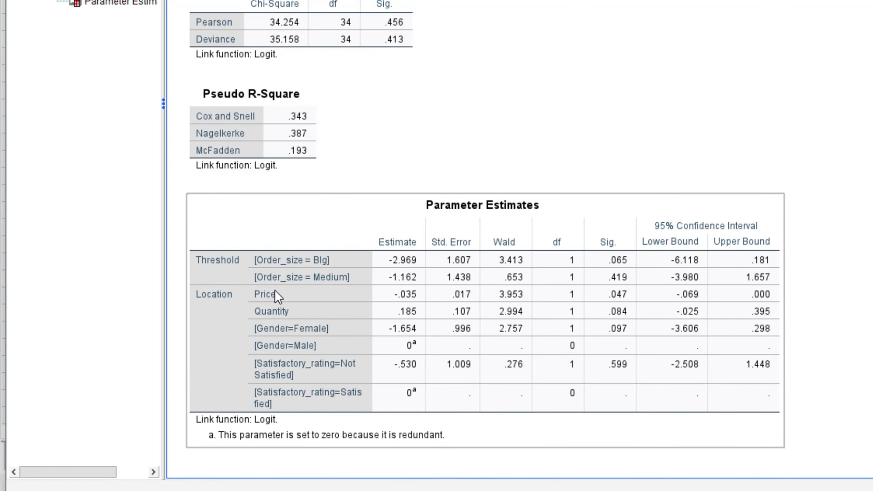